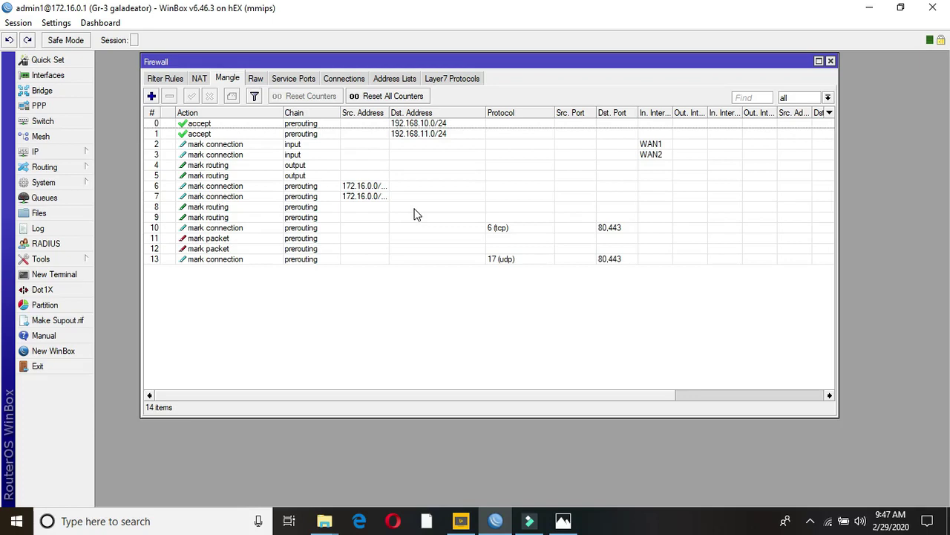
Reopen the firewall mangle rules and start a new rule with the chain set to postrouting
click(831, 61)
click(70, 152)
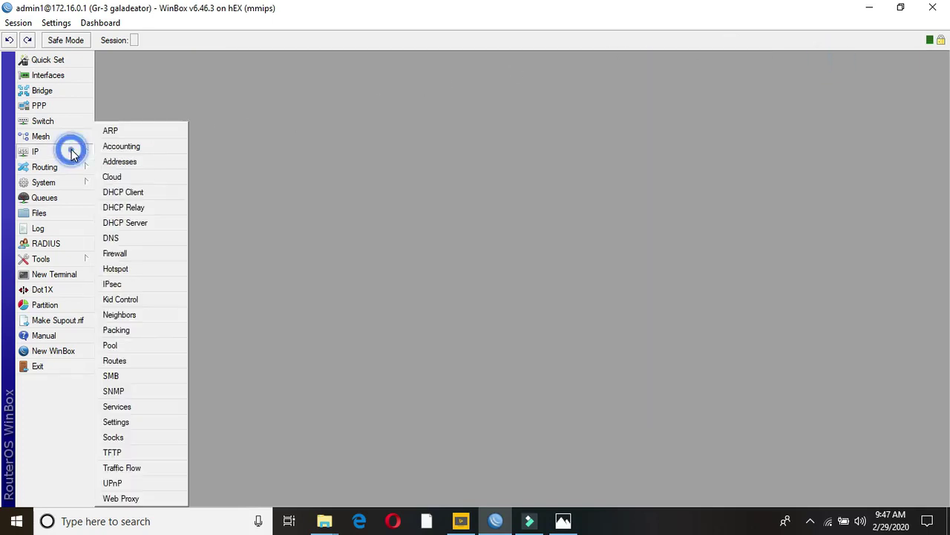
click(115, 253)
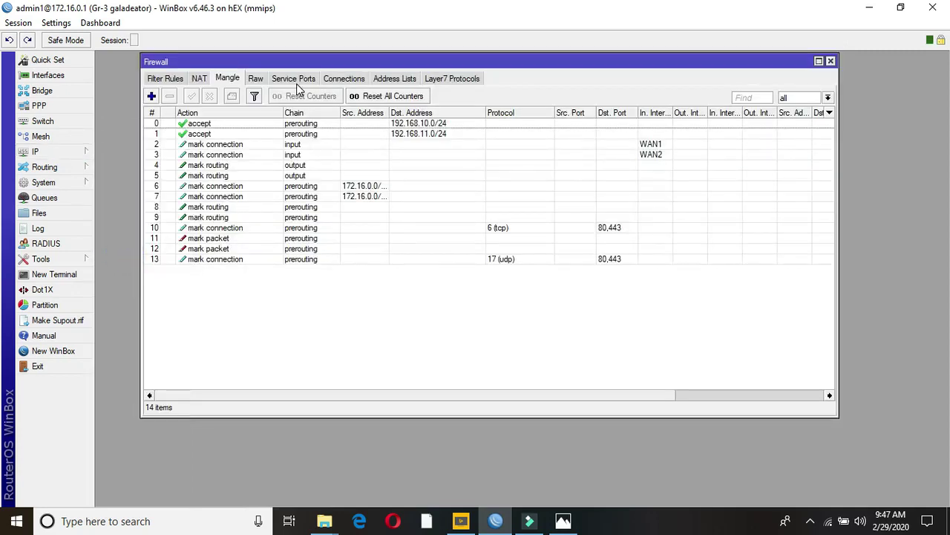
click(152, 97)
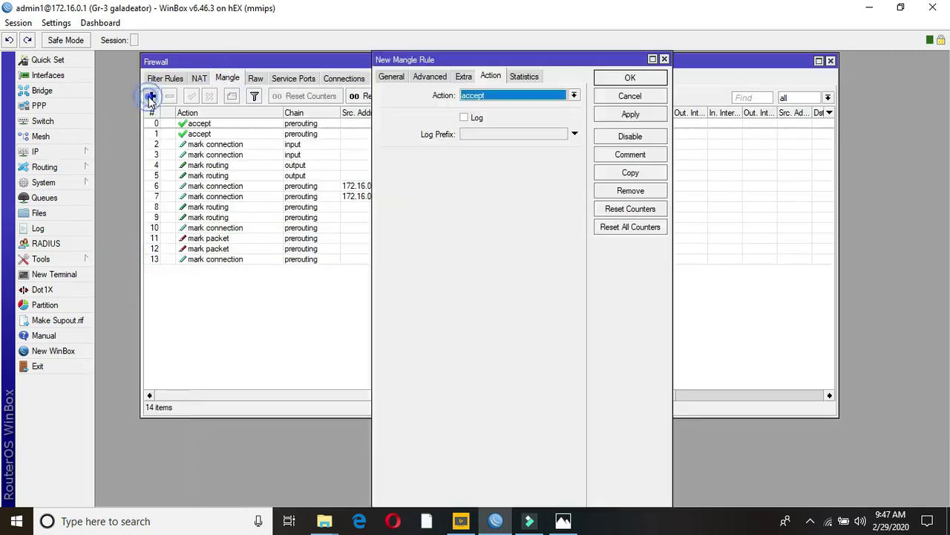
click(388, 77)
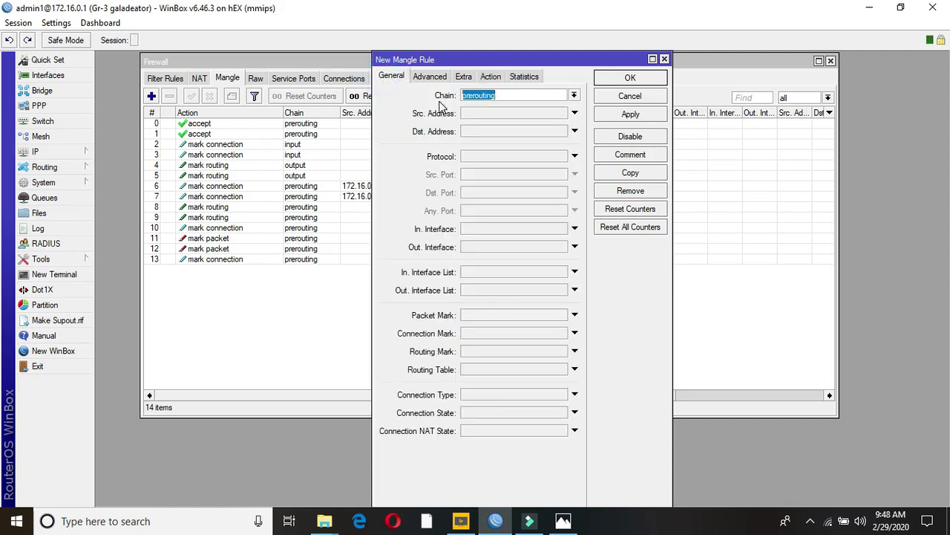
click(573, 96)
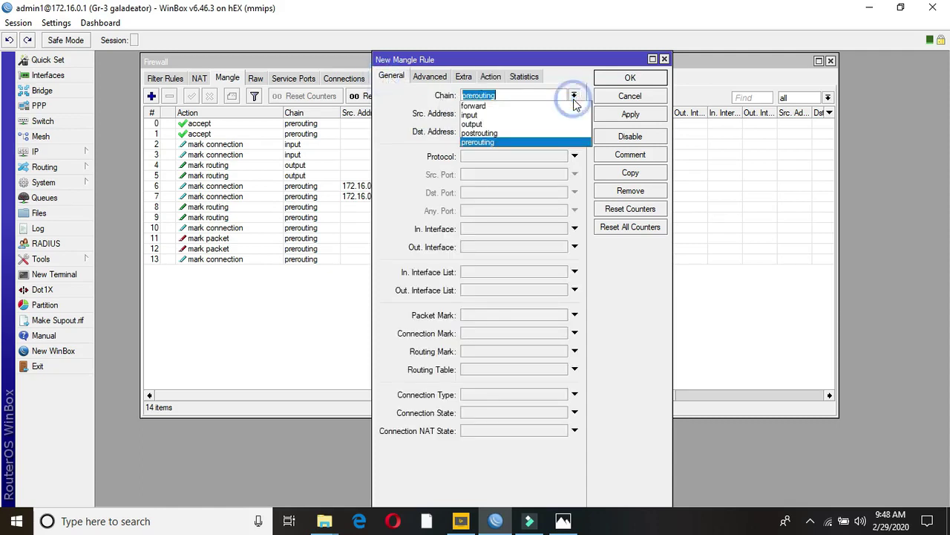
click(510, 134)
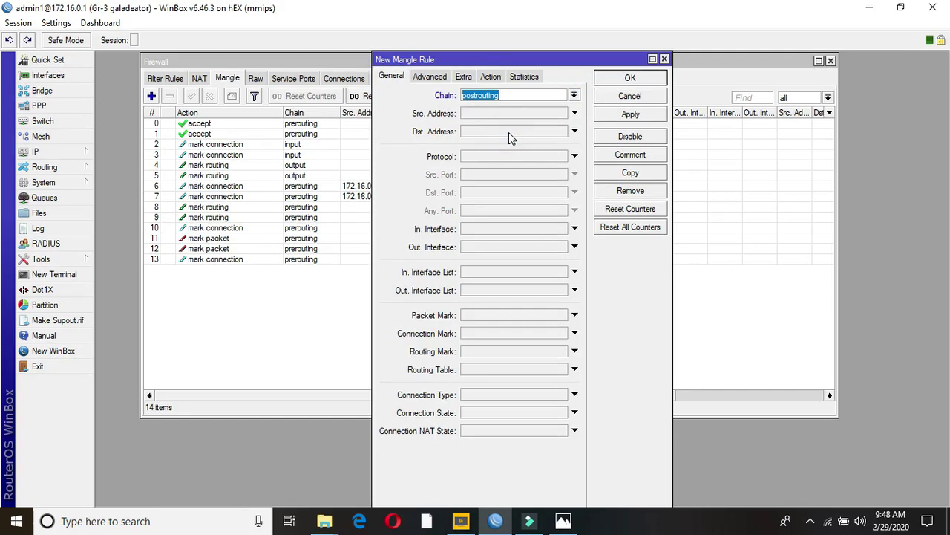
Check the LAN interface in the IP address list and set the new rule's outgoing interface to bridge1
click(490, 246)
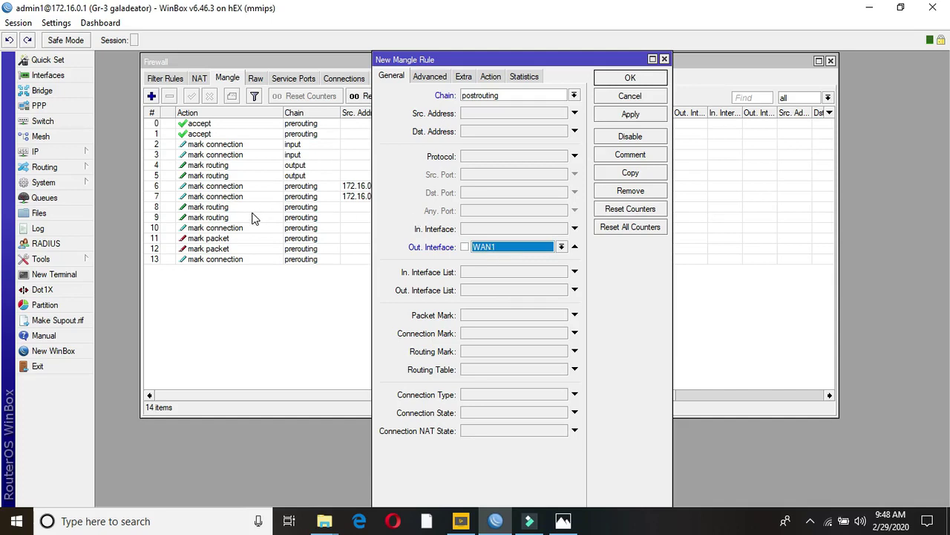
click(67, 154)
click(117, 161)
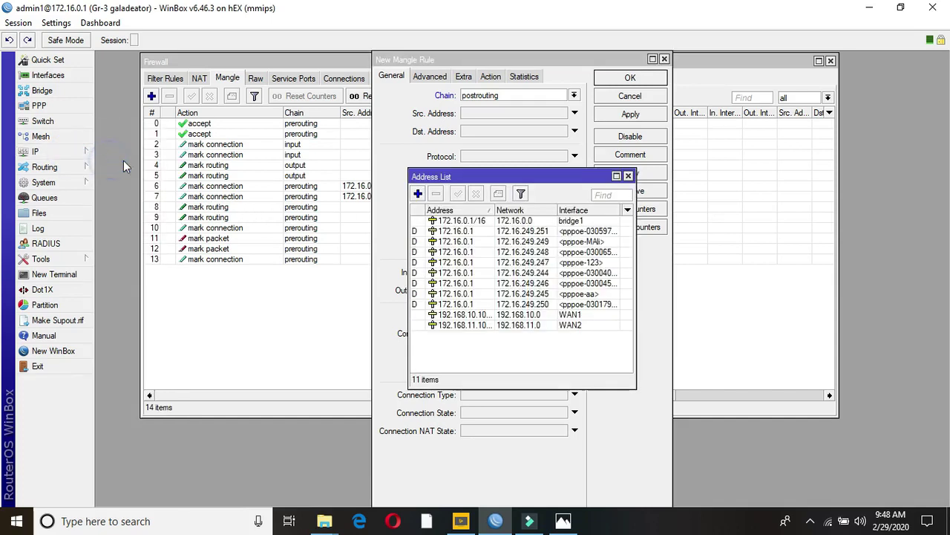
click(479, 222)
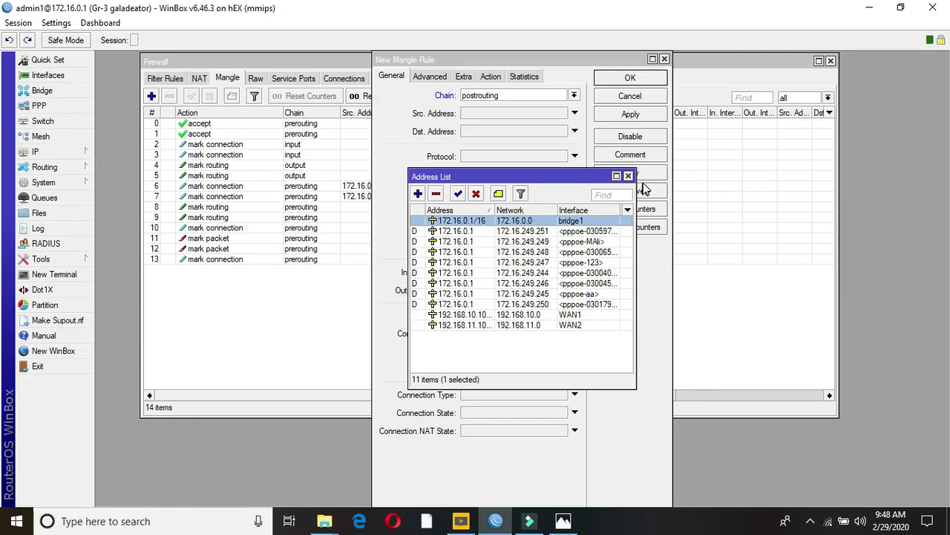
click(629, 176)
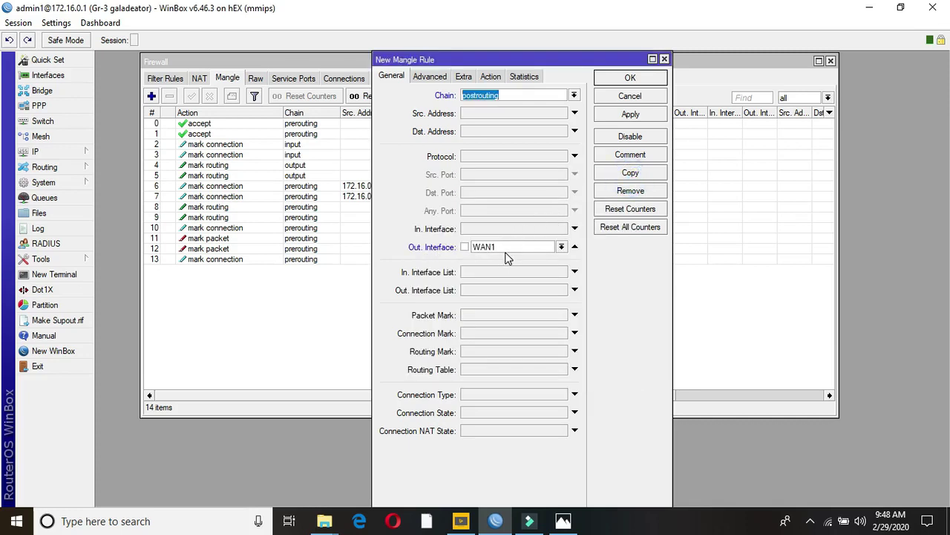
click(561, 248)
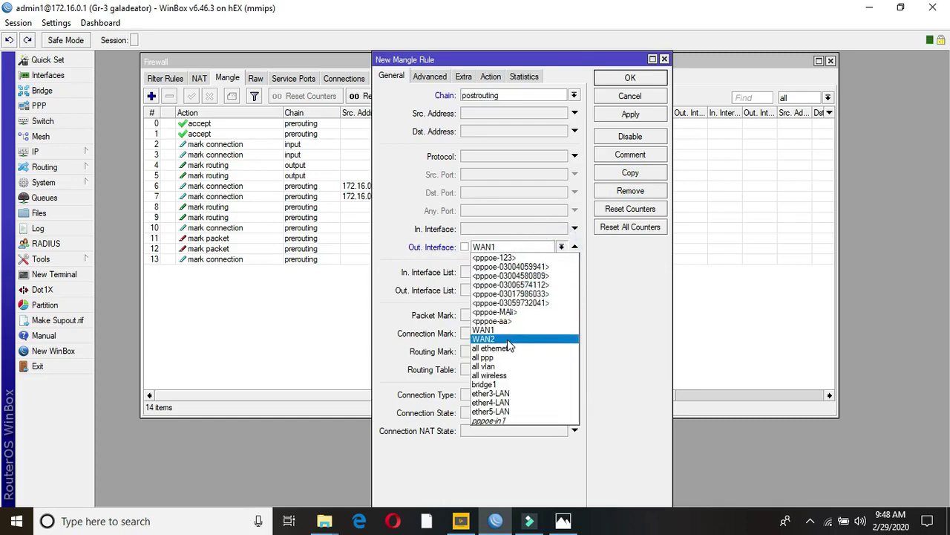
click(488, 384)
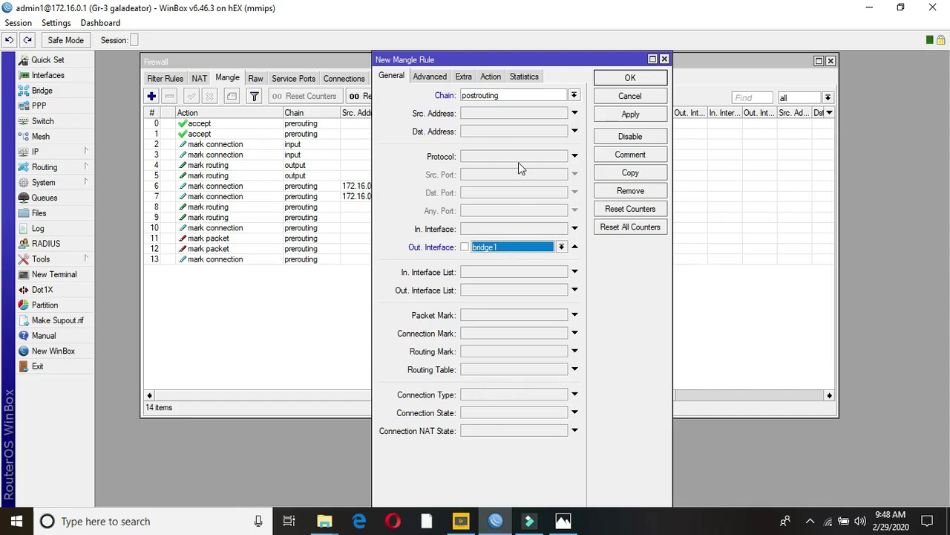
Set the rule's action to change TTL with a new TTL of 1, disable Passthrough, and save the rule
click(491, 77)
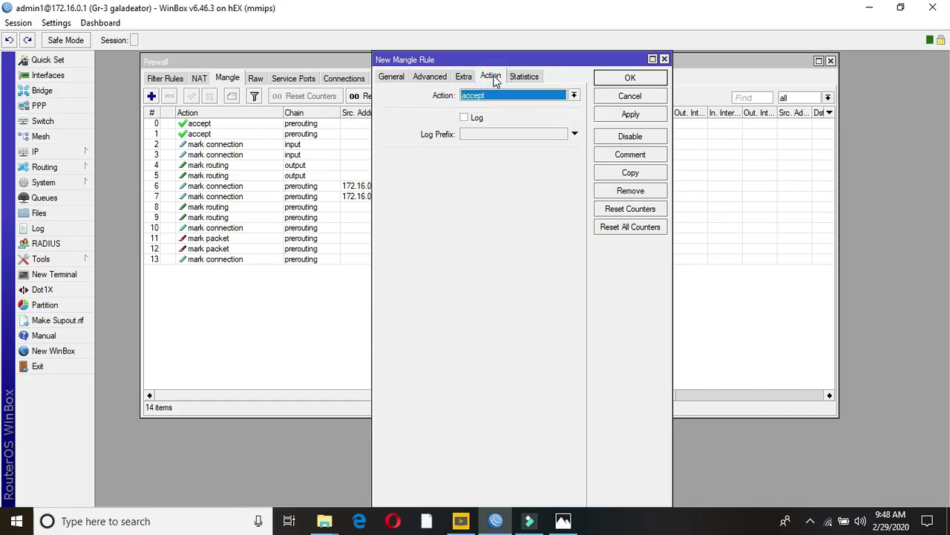
click(574, 95)
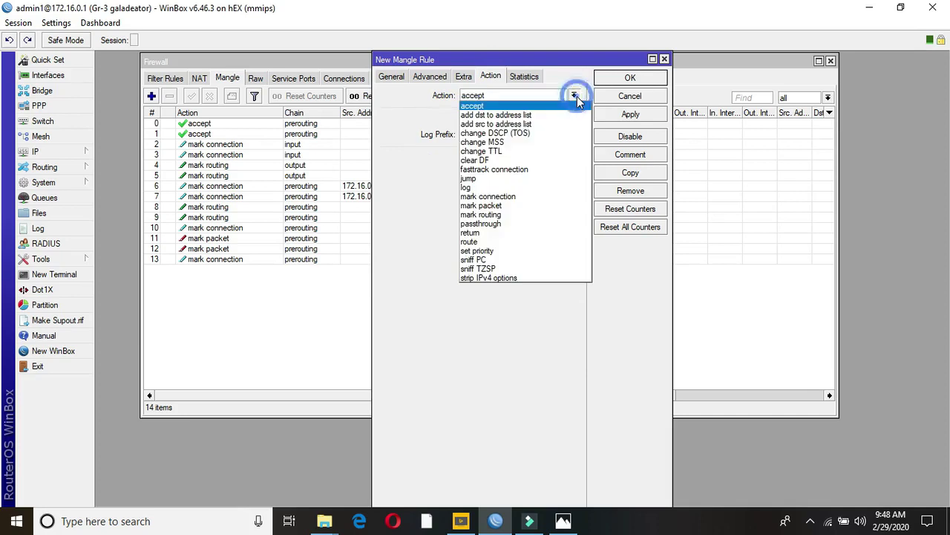
click(512, 153)
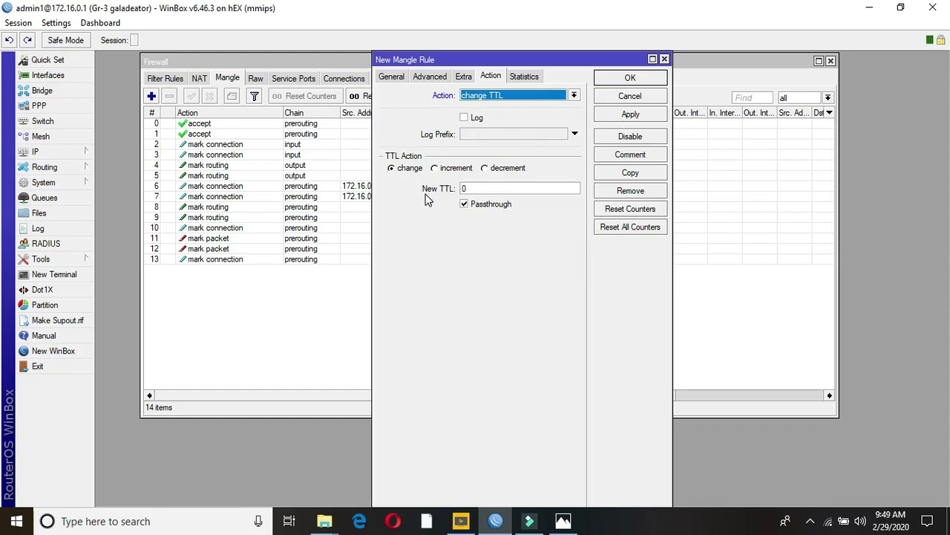
double_click(461, 188)
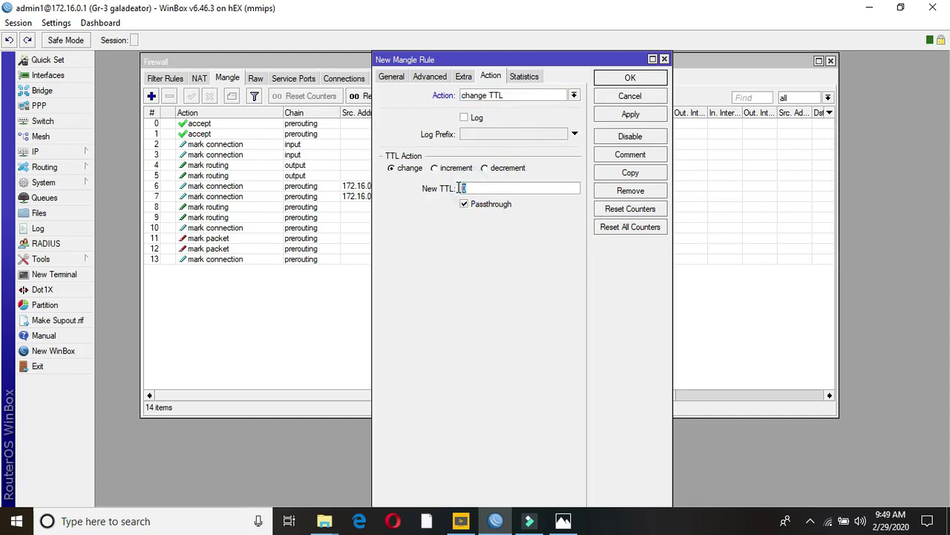
text(1)
click(465, 205)
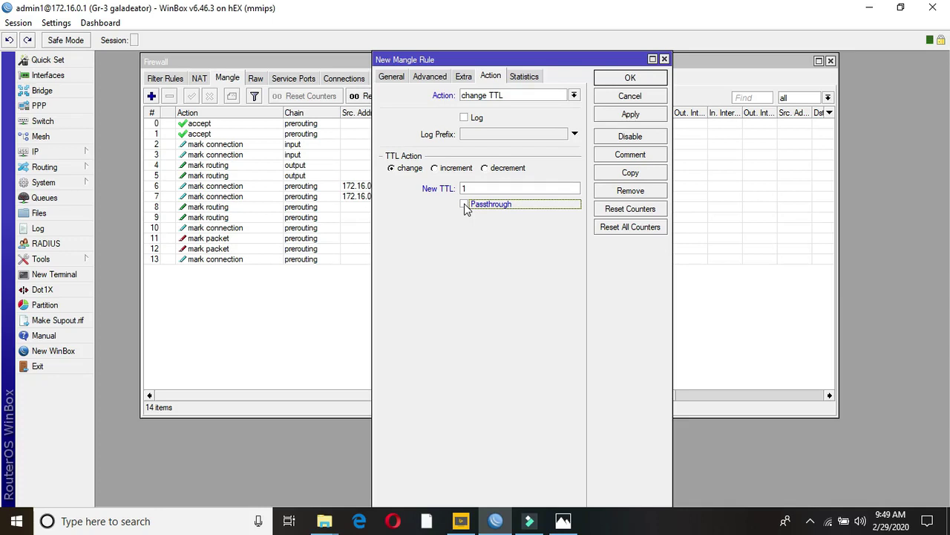
click(631, 115)
click(630, 79)
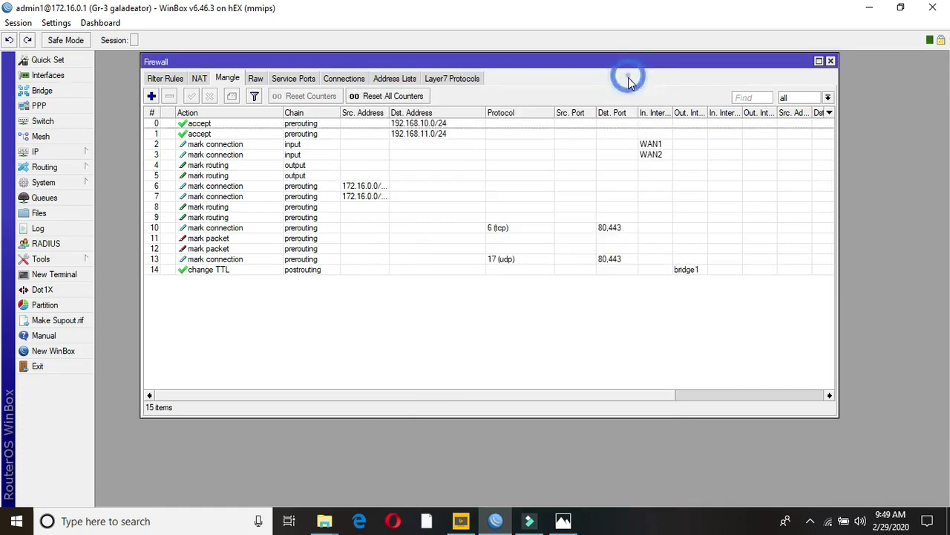
Open the change TTL rule and review its general settings and New TTL value
click(220, 273)
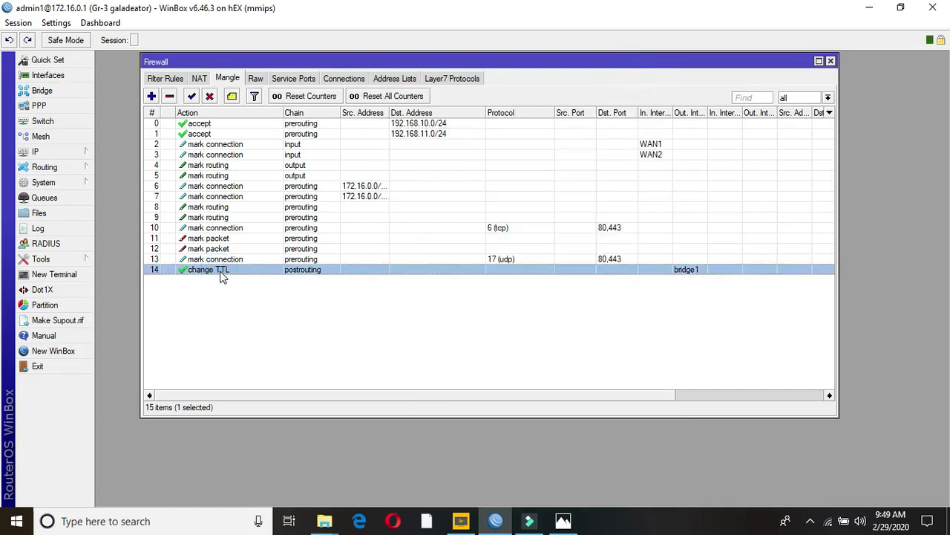
double_click(220, 270)
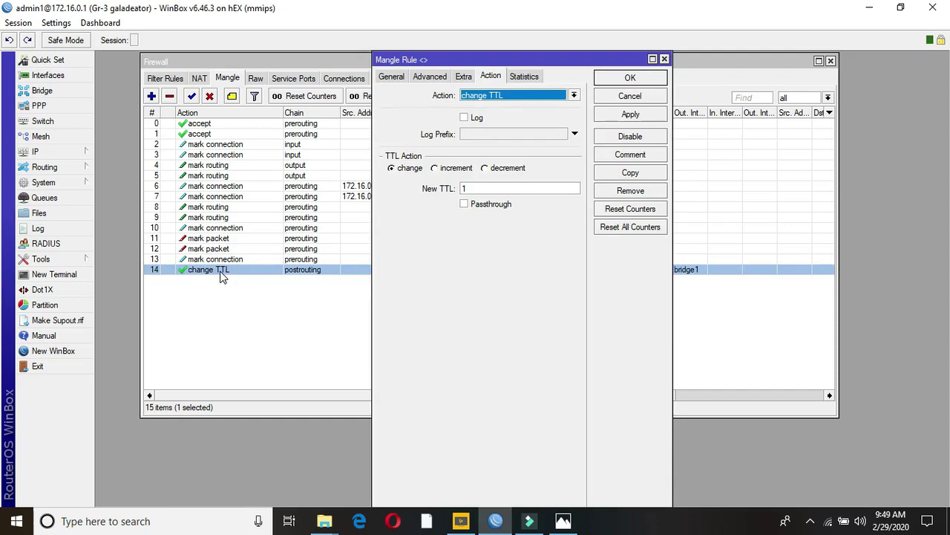
click(392, 77)
click(491, 77)
click(460, 188)
drag(459, 188, 453, 193)
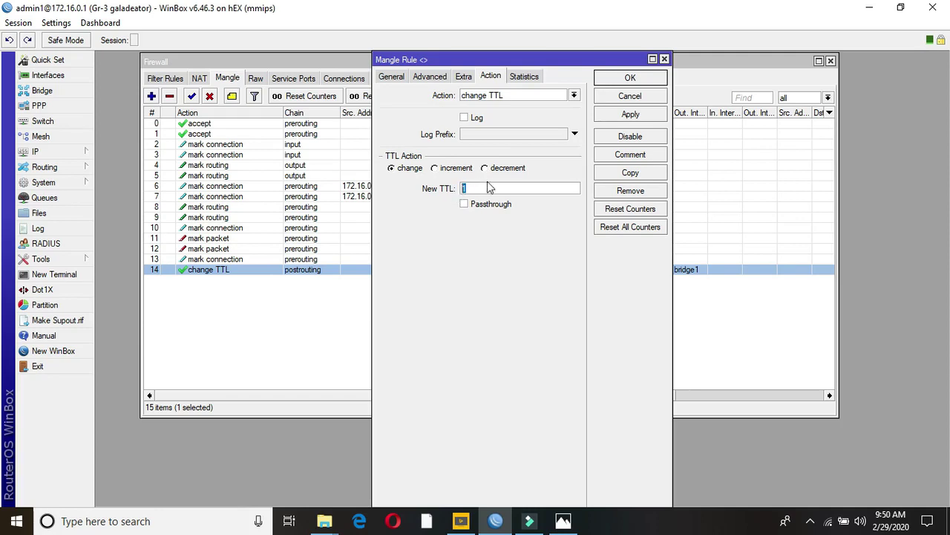
Set the rule's new TTL to 2 and apply it, then change the value to 3
click(481, 189)
key(BackSpace)
text(2)
click(630, 114)
click(516, 187)
key(BackSpace)
text(3)
Set the rule's new TTL to 1, apply it, and close the rule
key(BackSpace)
text(1)
click(628, 116)
click(627, 78)
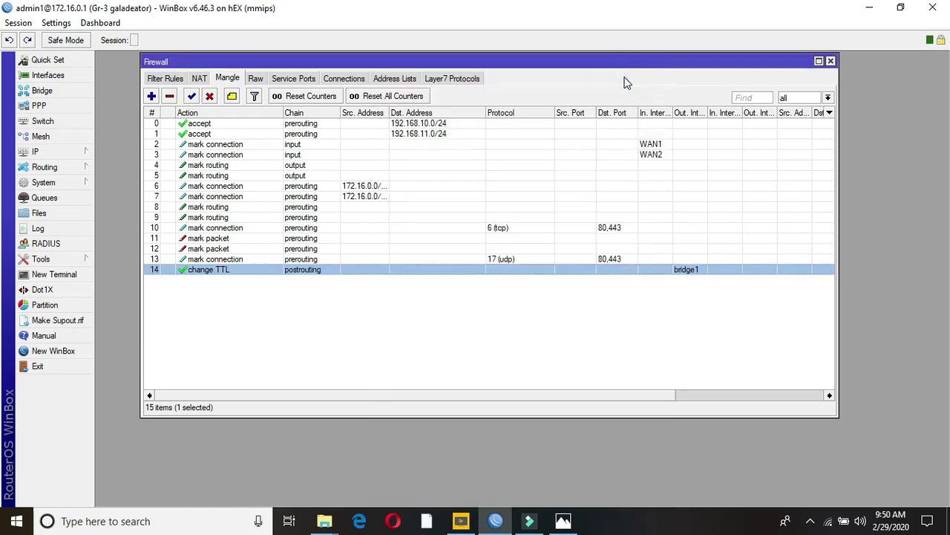